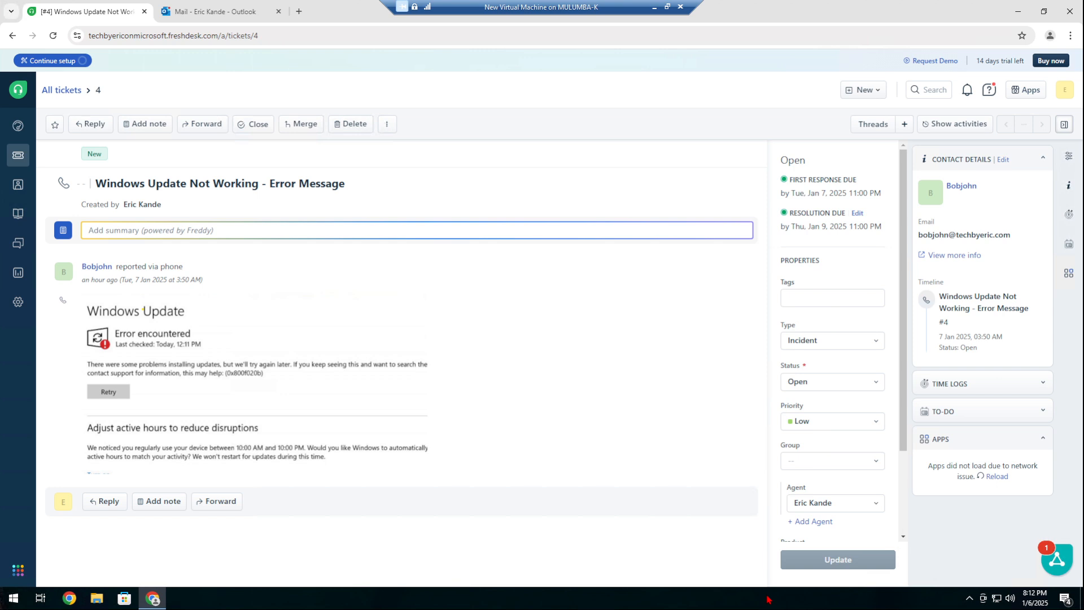
Check the virtual machine's network connection status and its system date and time
click(993, 601)
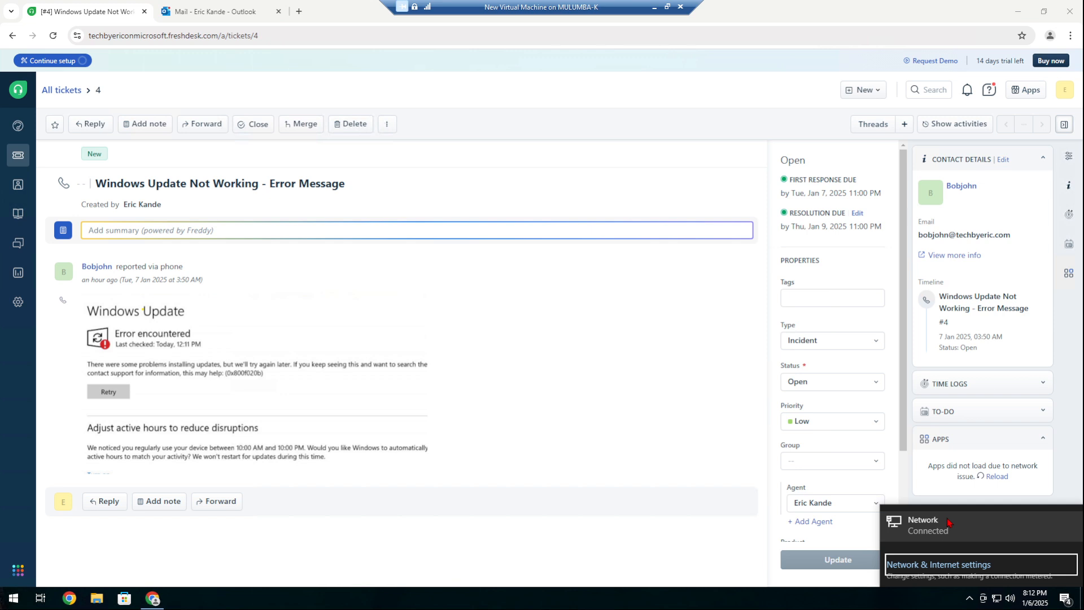
click(844, 588)
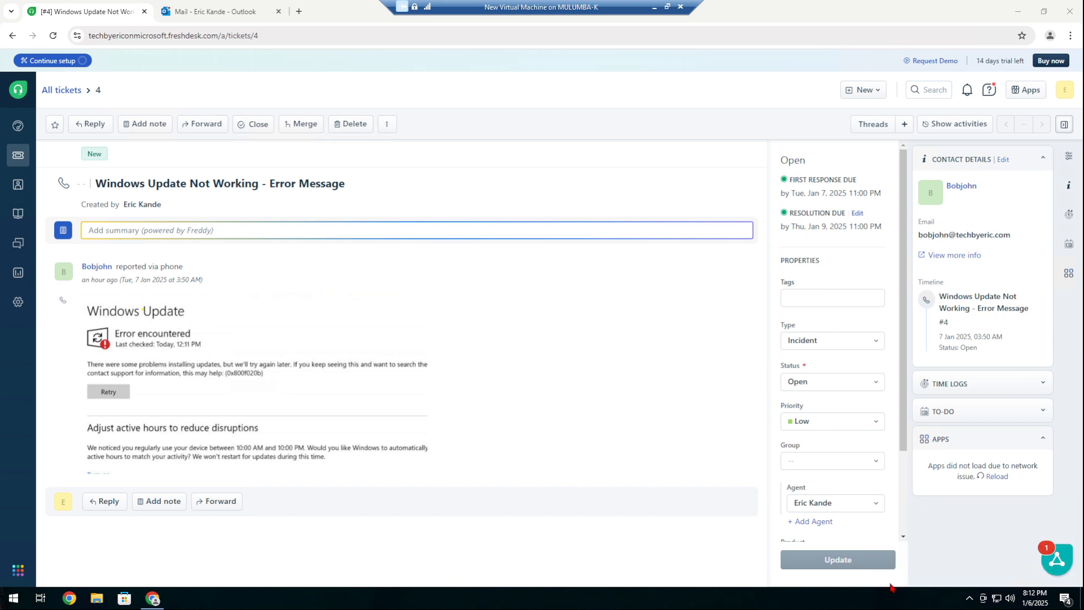
click(1034, 602)
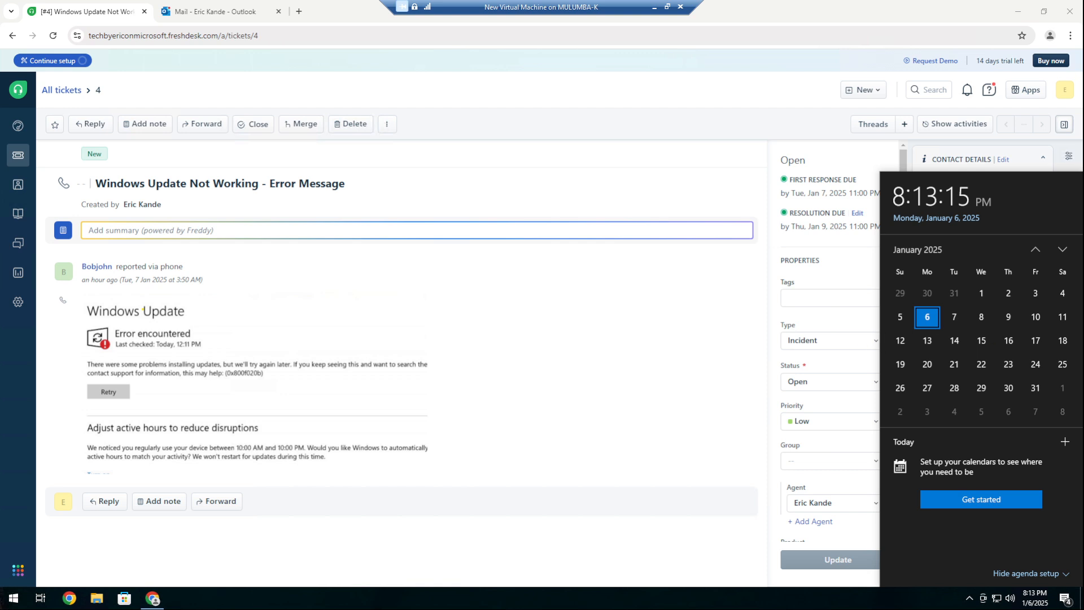
click(604, 537)
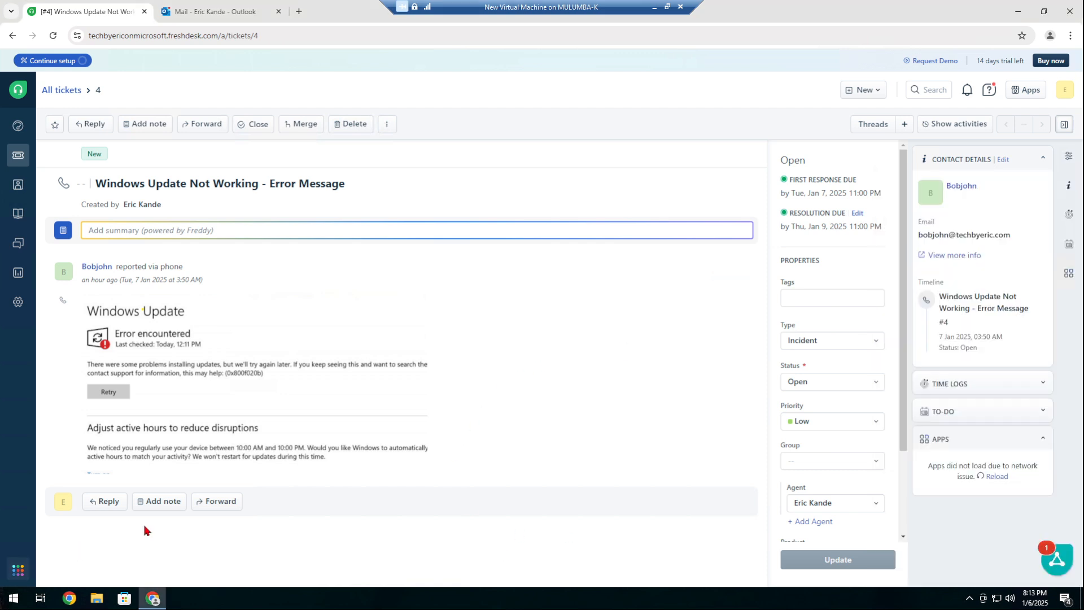
Open the additional troubleshooters page within the Update & Security section of Windows Settings
right_click(7, 600)
click(67, 485)
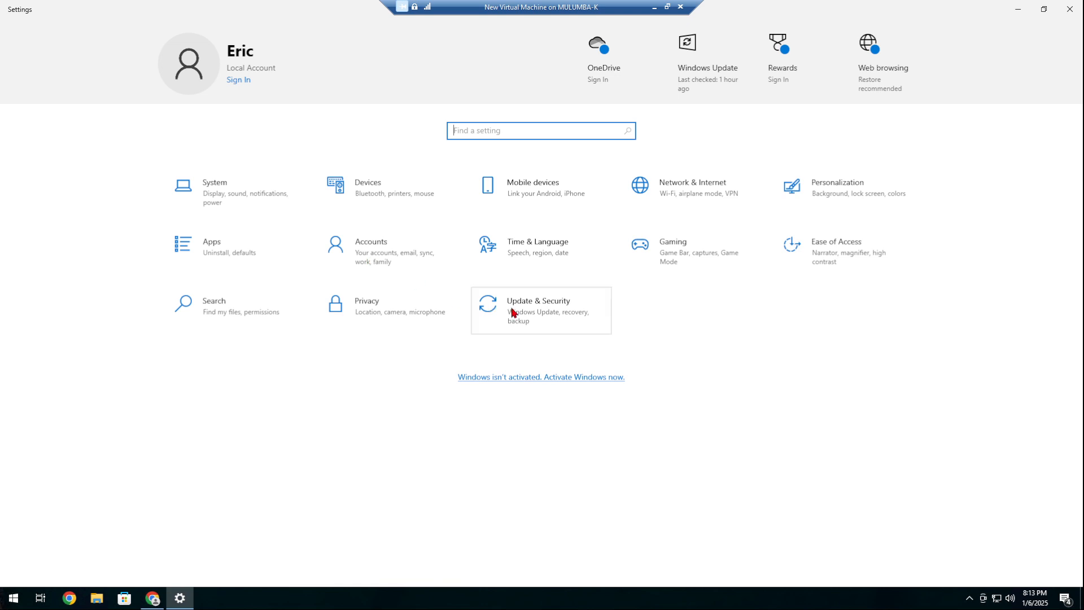
click(532, 308)
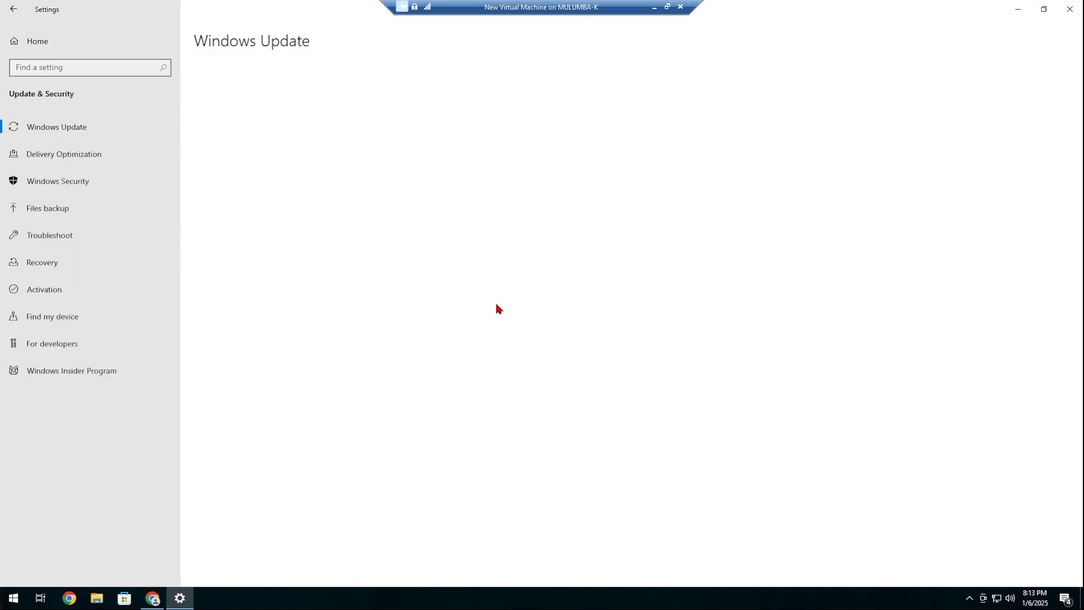
click(48, 243)
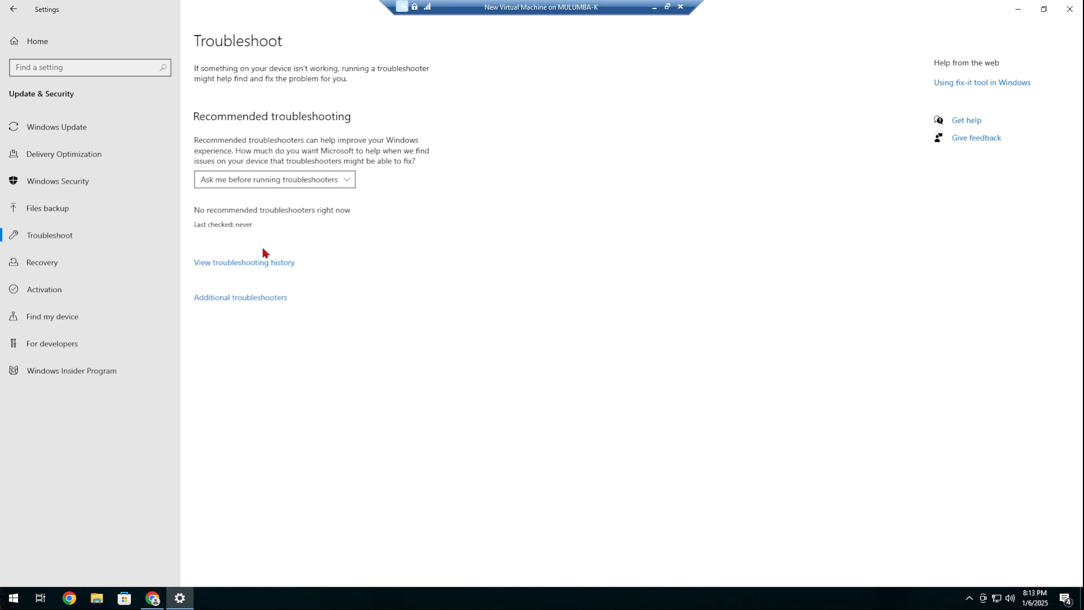
click(242, 299)
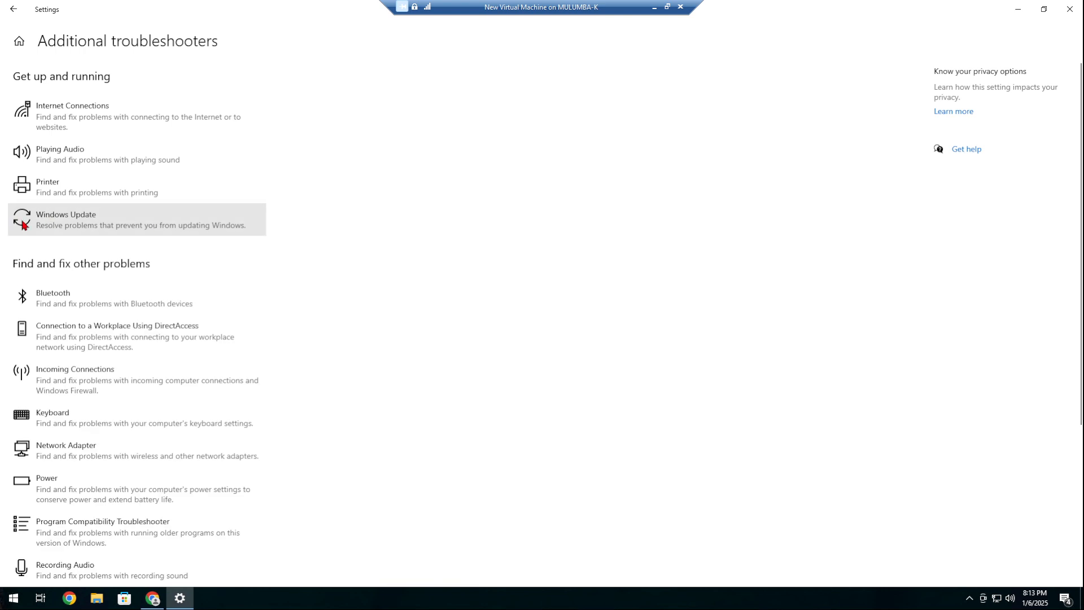
Start the Windows Update troubleshooter and close its window during problem detection
click(121, 221)
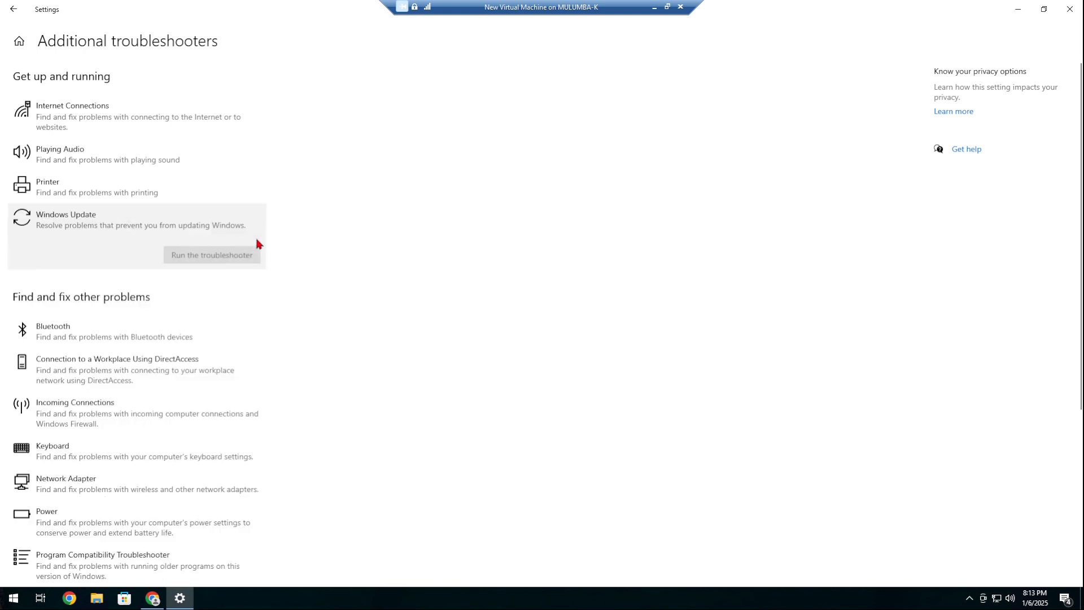
click(234, 261)
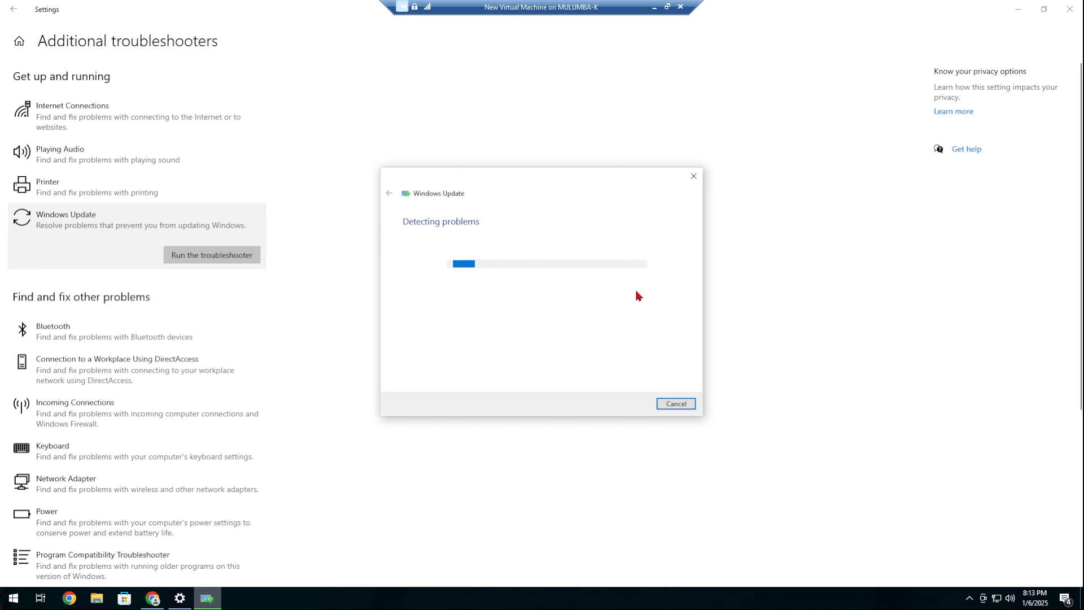
click(693, 175)
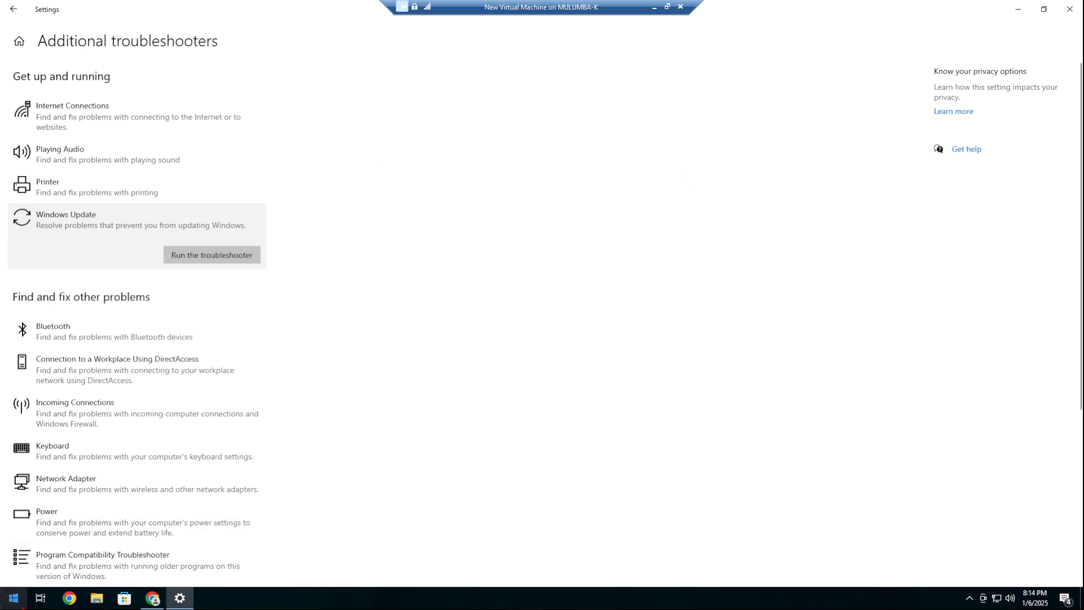
right_click(13, 597)
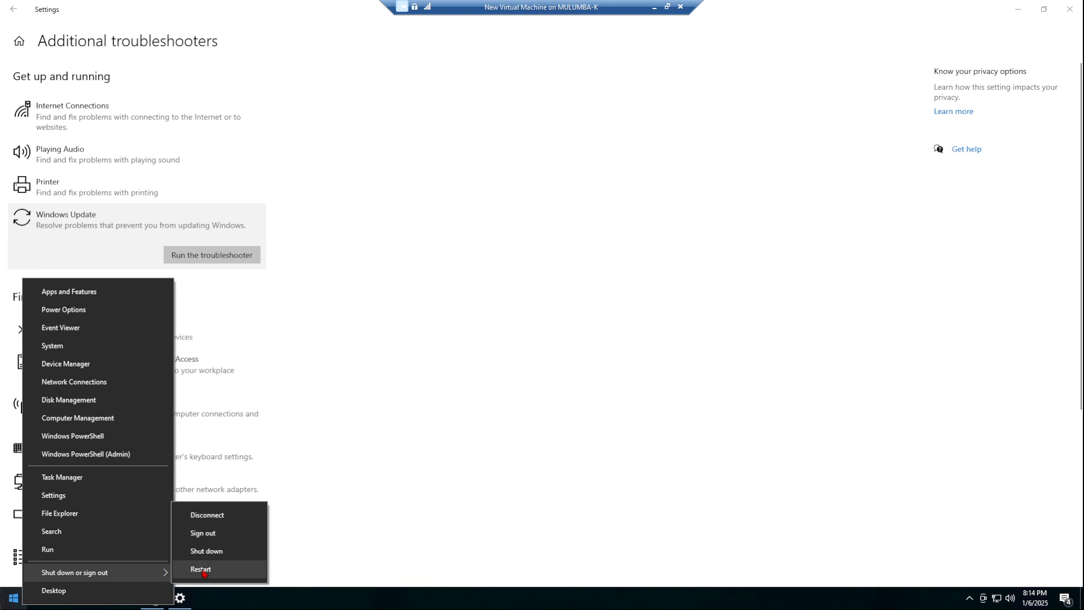
click(498, 367)
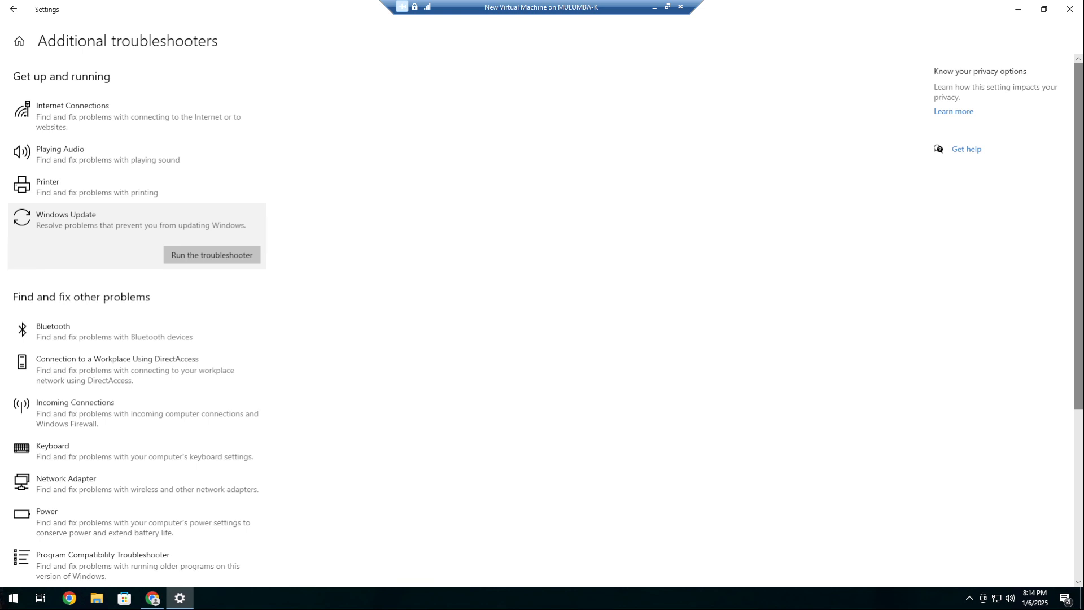
Review the update status on the Windows Update settings page and close Settings
click(3, 18)
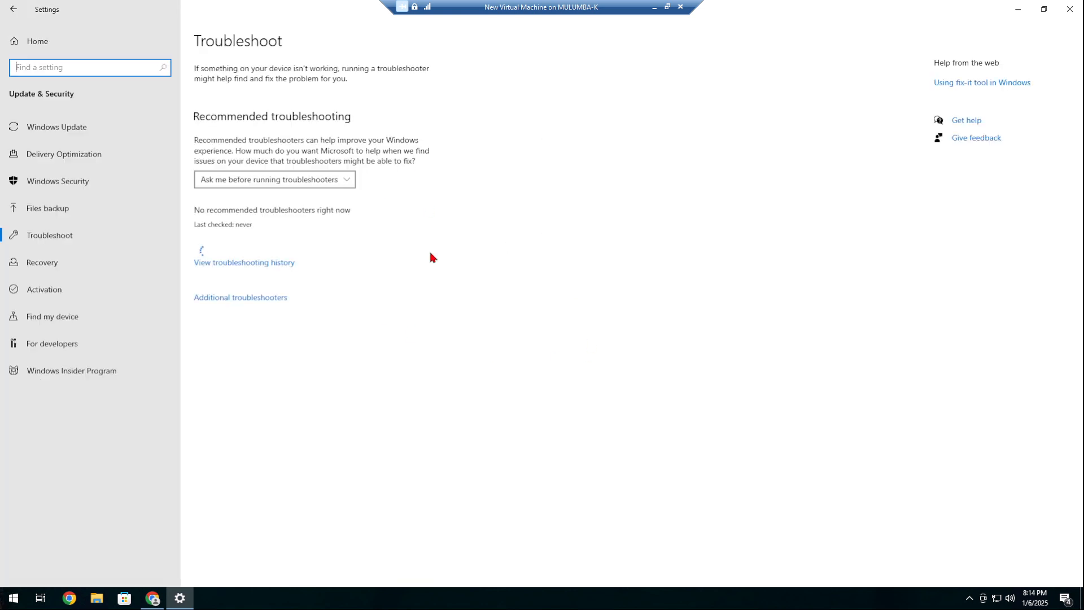
click(150, 128)
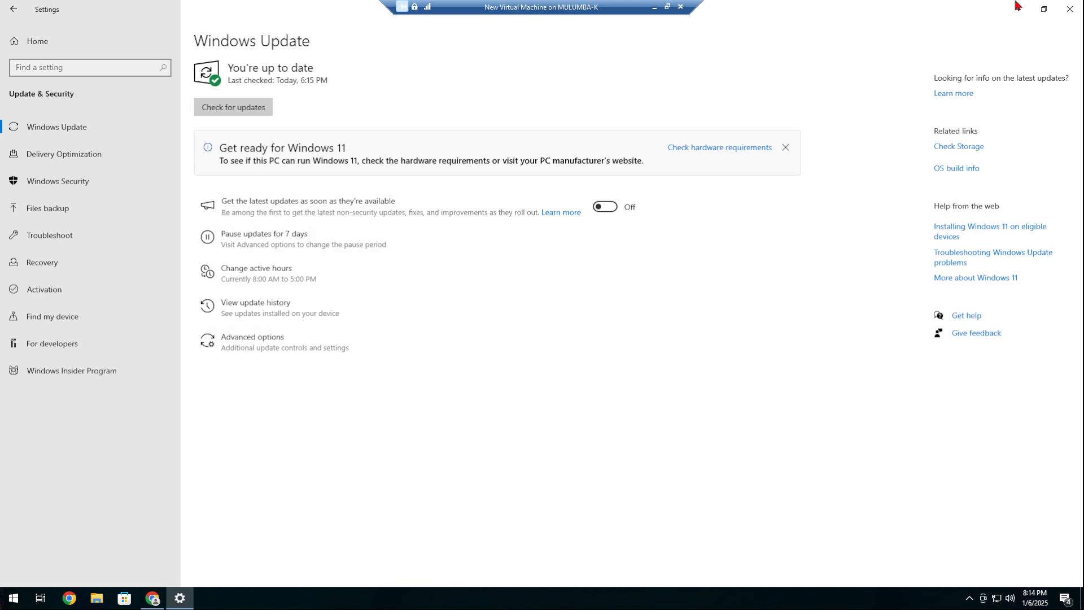
click(1070, 9)
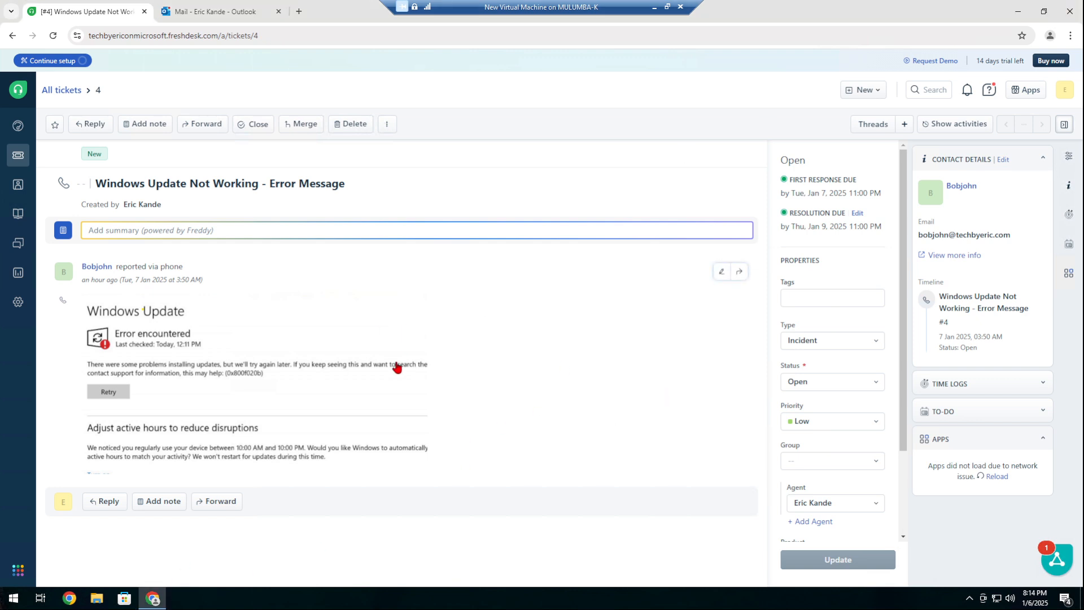
click(14, 597)
right_click(14, 597)
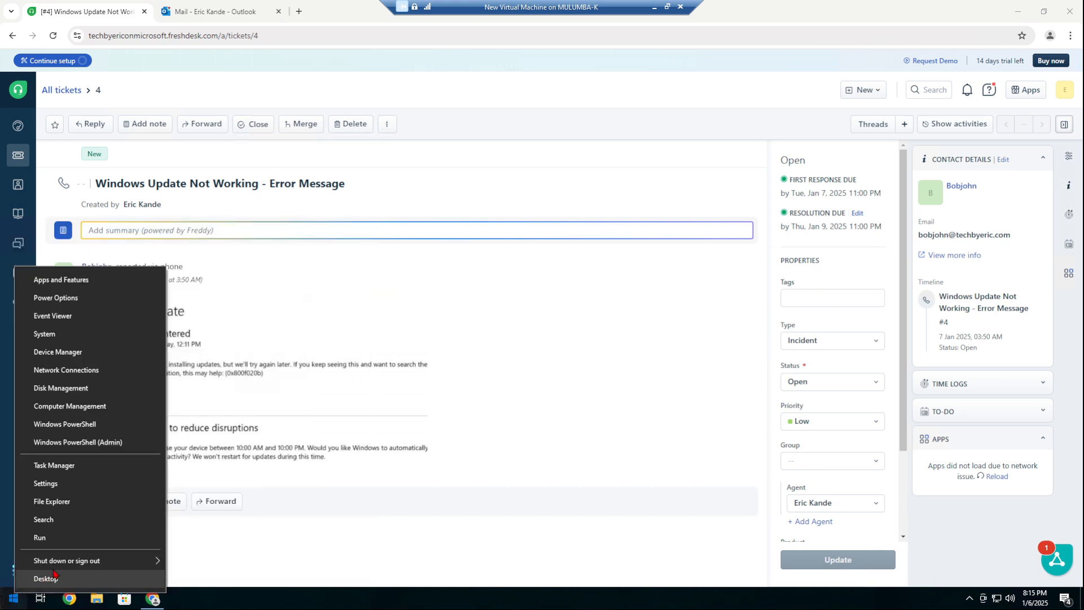
click(14, 597)
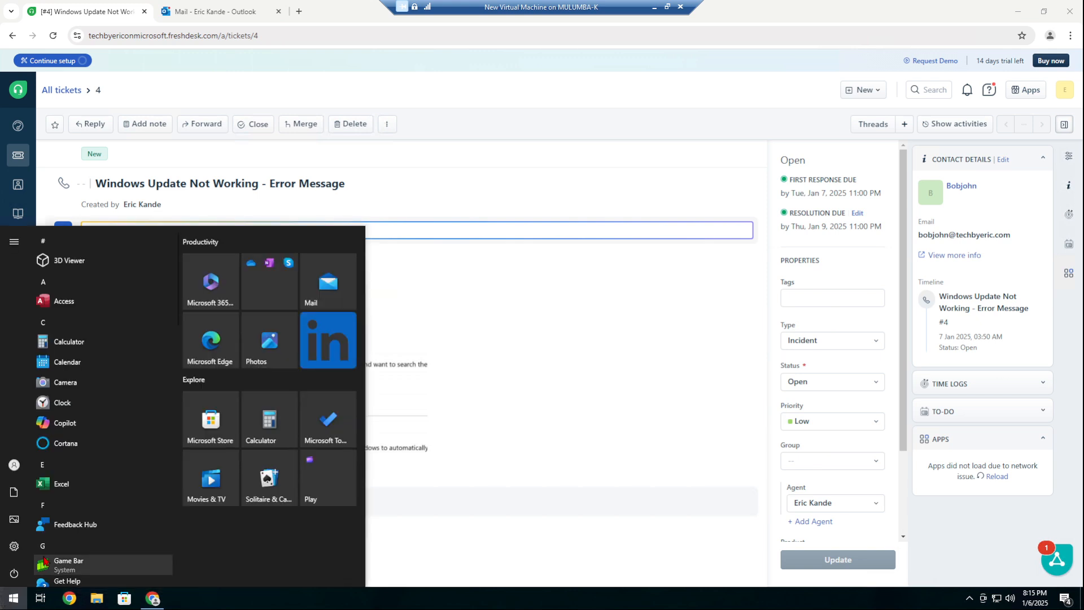
text(s)
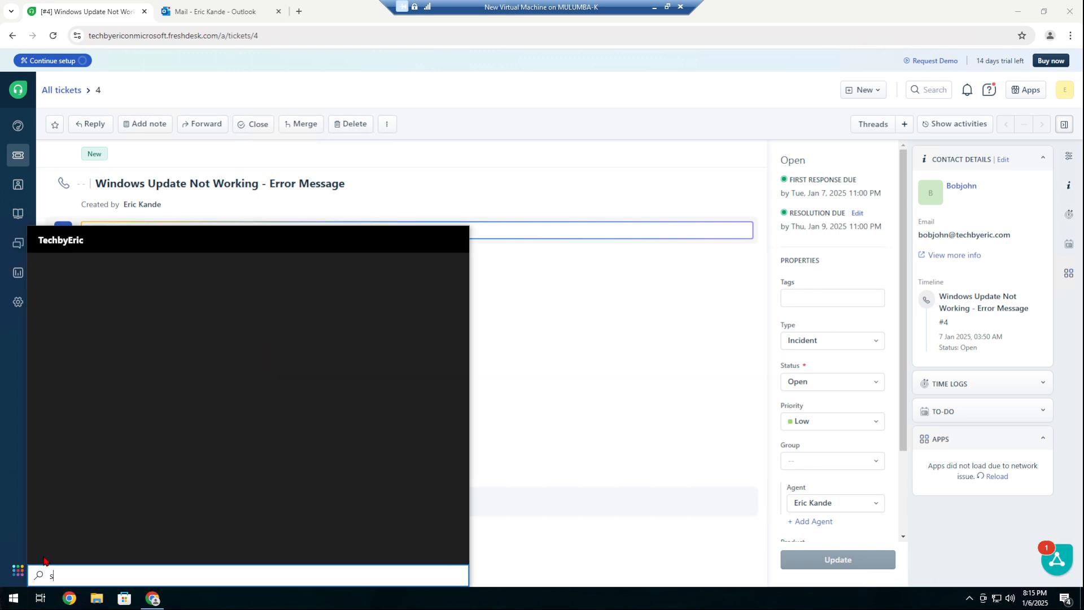
text(ervices)
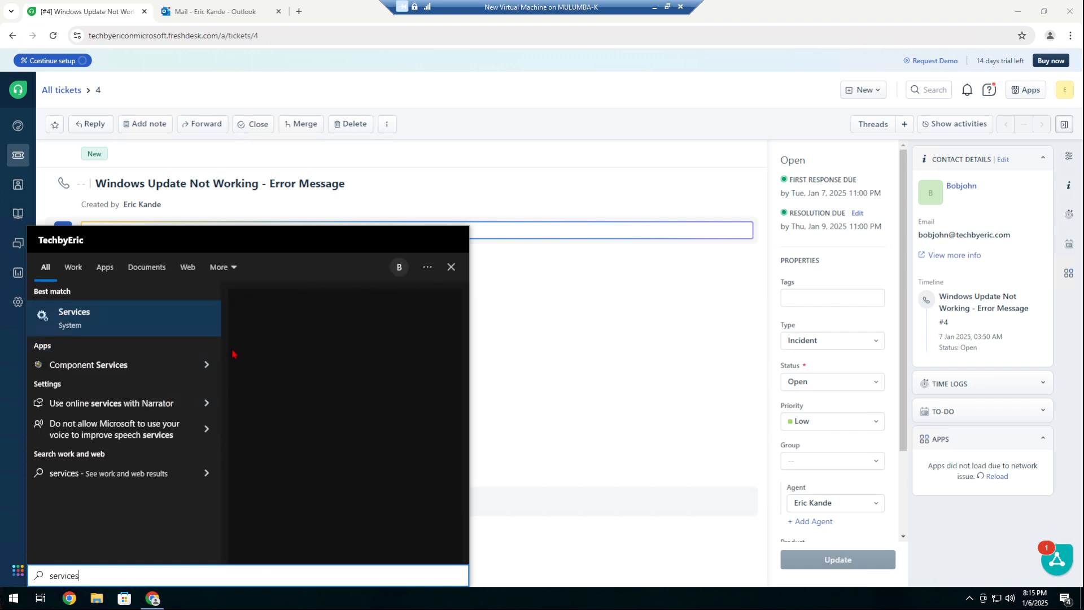
click(126, 320)
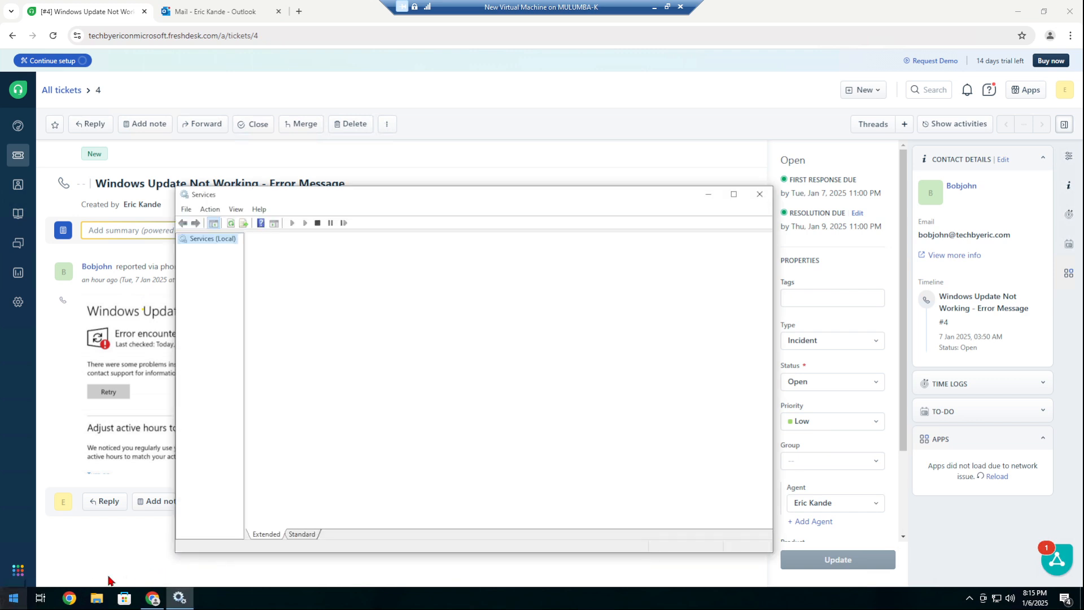
click(759, 193)
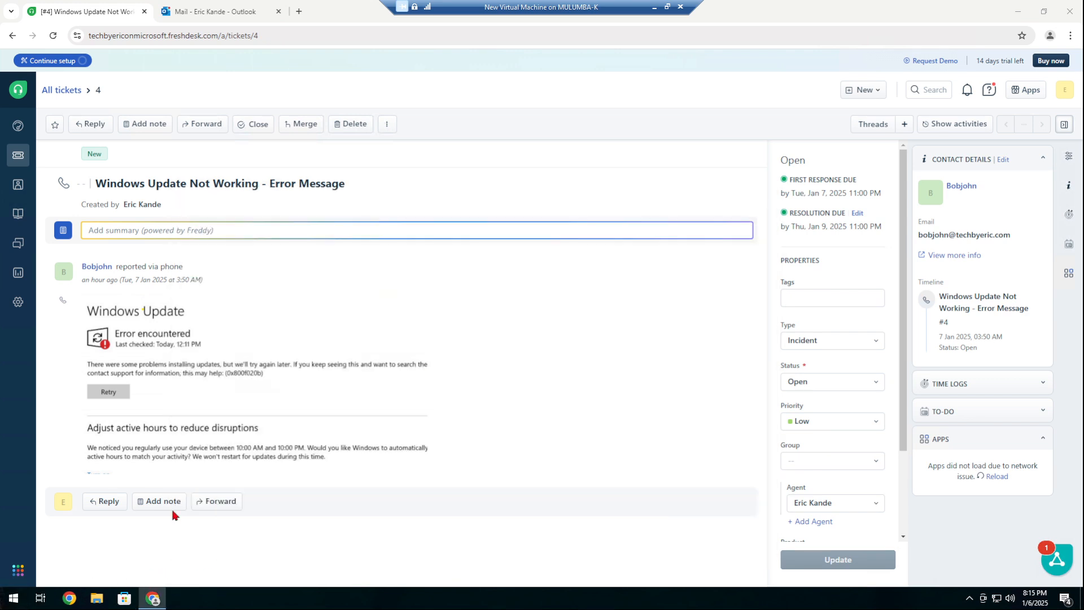
Search Windows for "services" and run the Services console as administrator
click(10, 606)
text(ser)
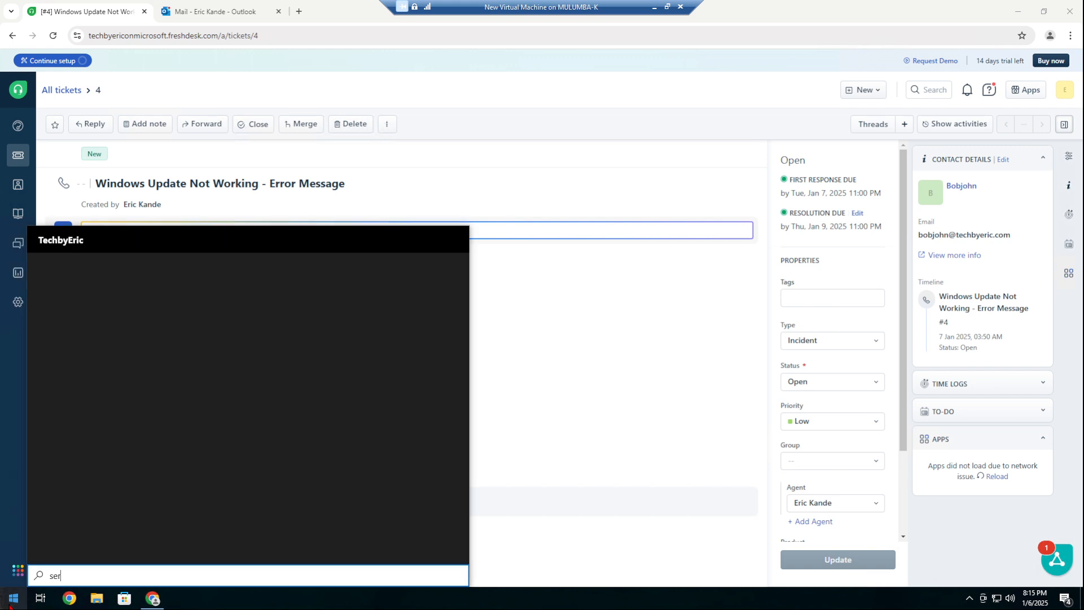
text(vices)
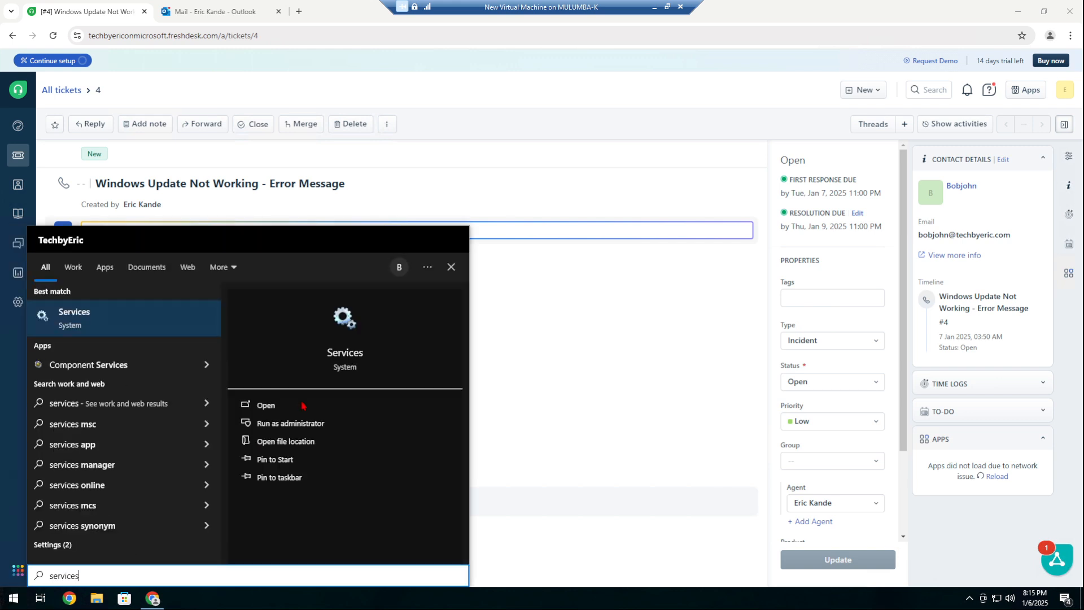
click(305, 430)
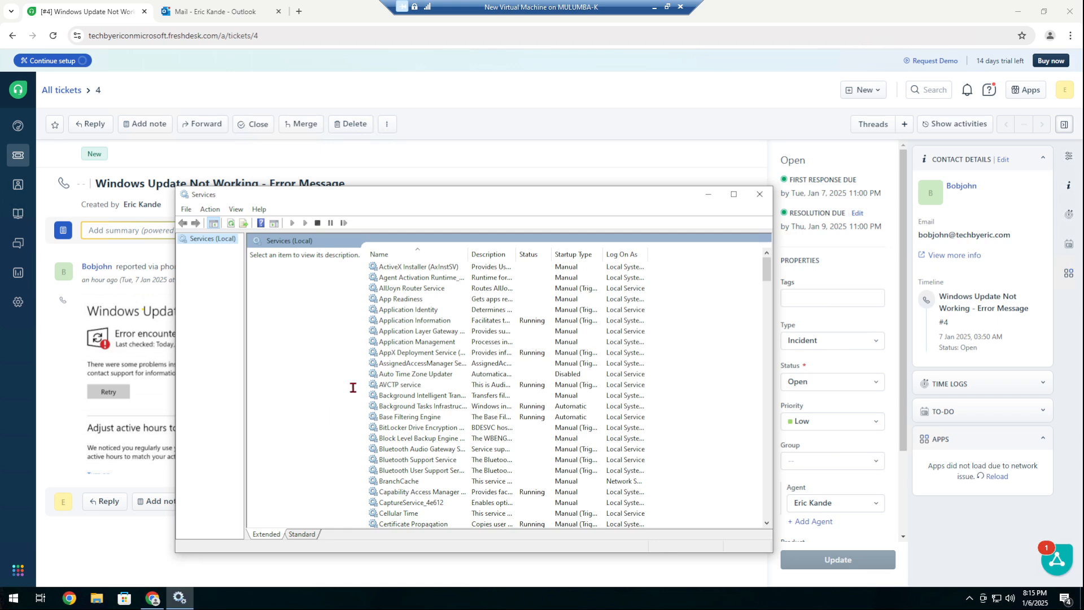
Find the Windows Update service in the Services console, stop it and start it again
scroll(384, 438, down, 10)
scroll(438, 446, down, 20)
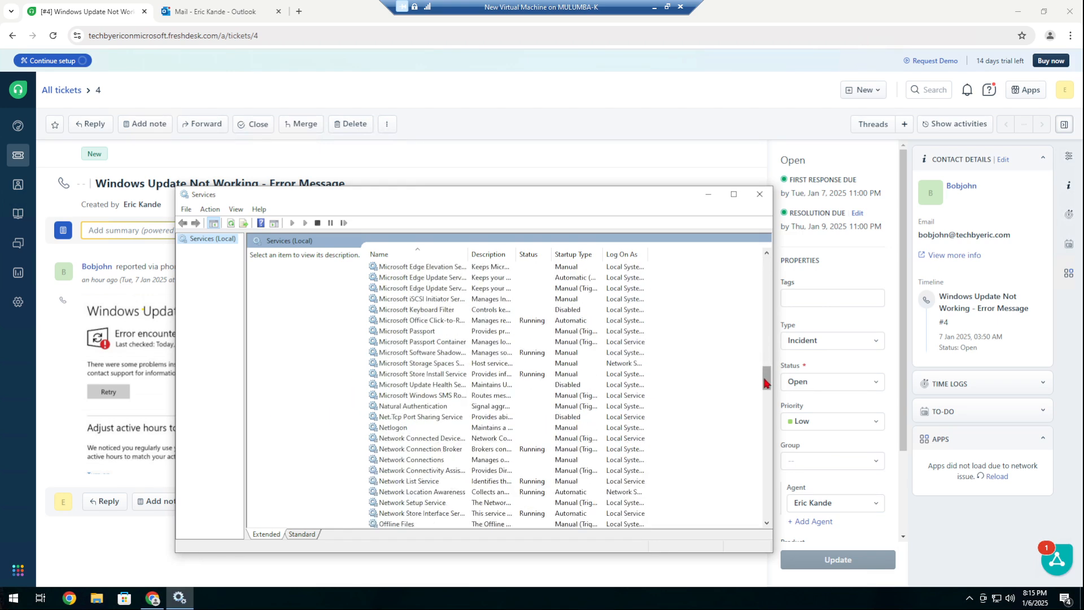
drag(767, 384, 742, 497)
scroll(408, 498, down, 1)
click(427, 483)
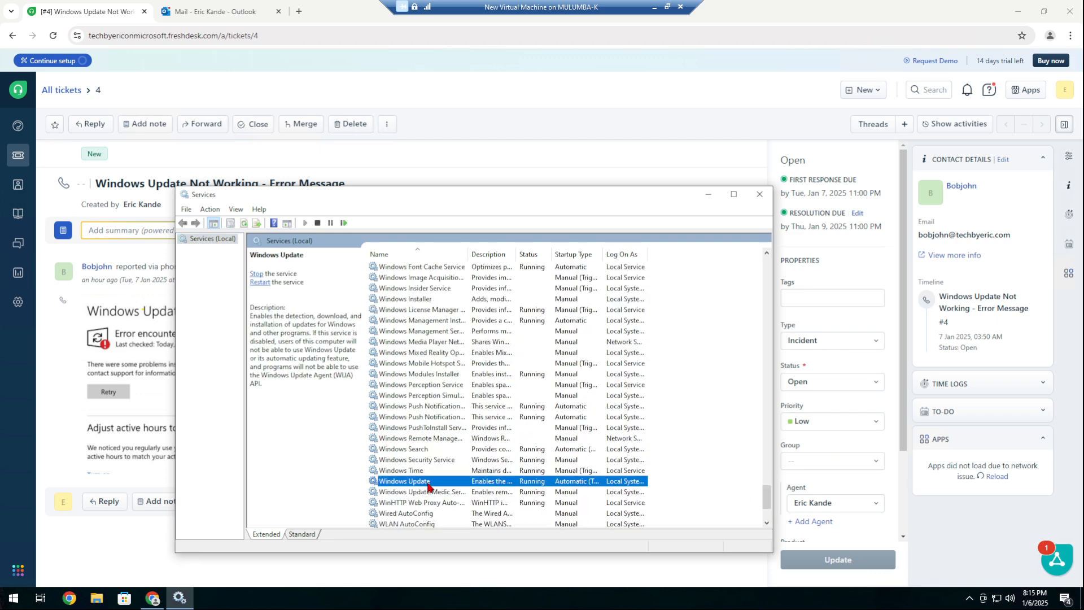
right_click(469, 481)
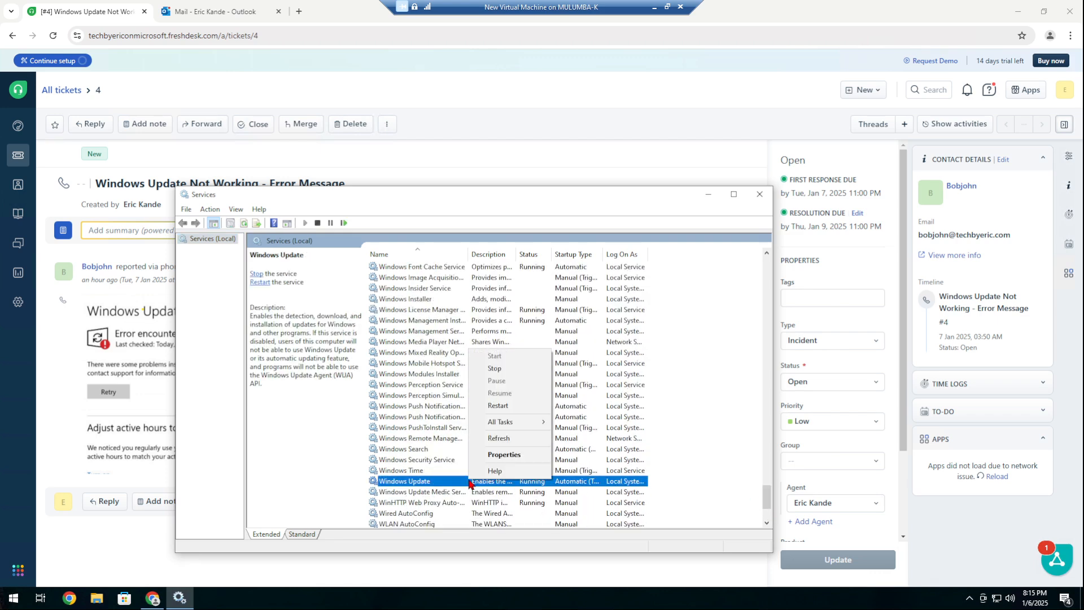
click(494, 368)
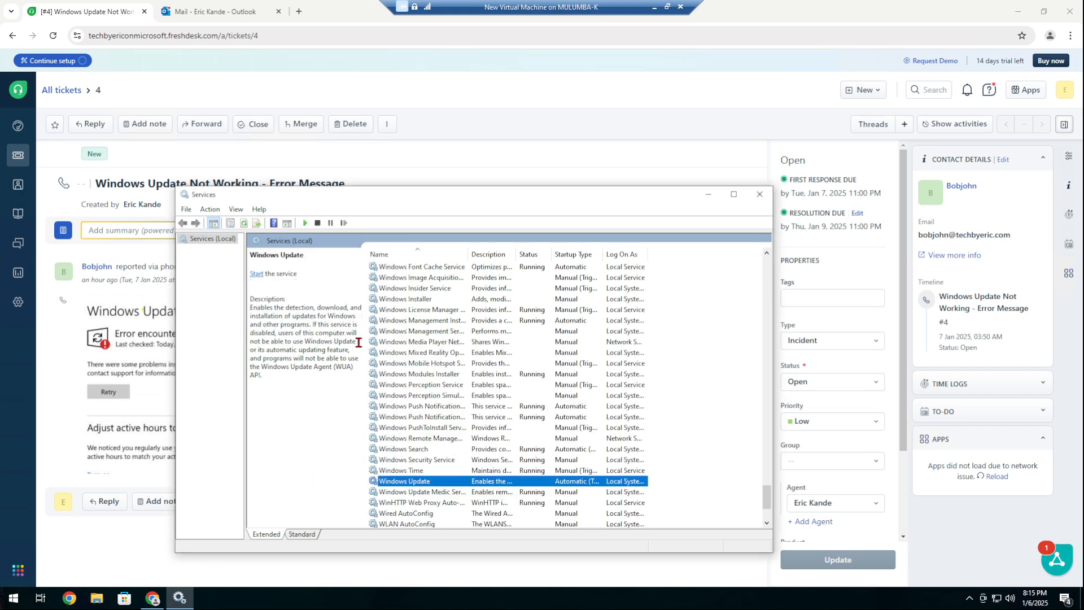
right_click(467, 484)
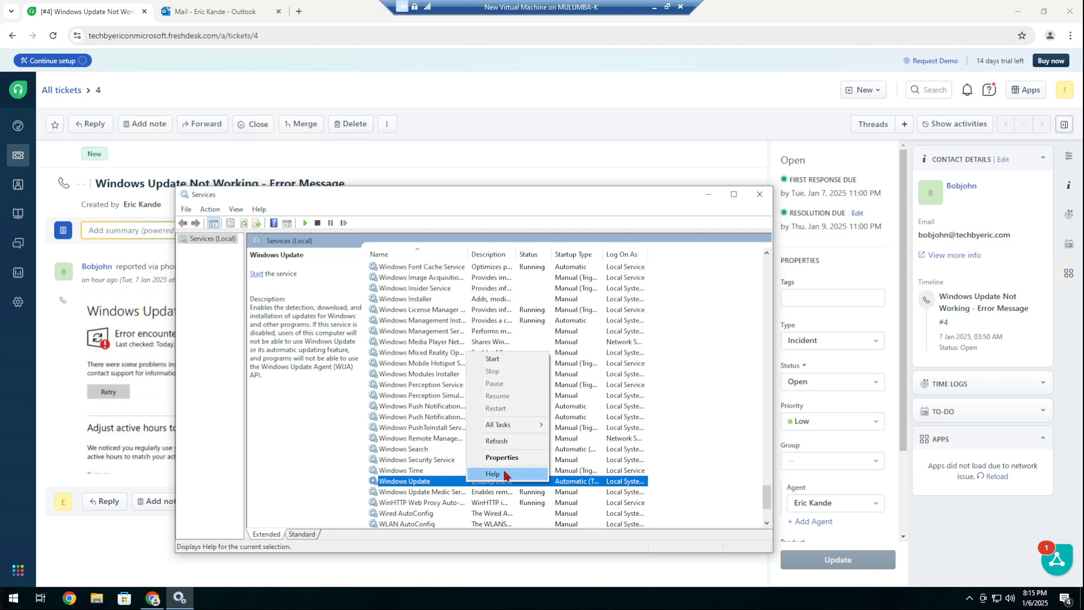
click(492, 359)
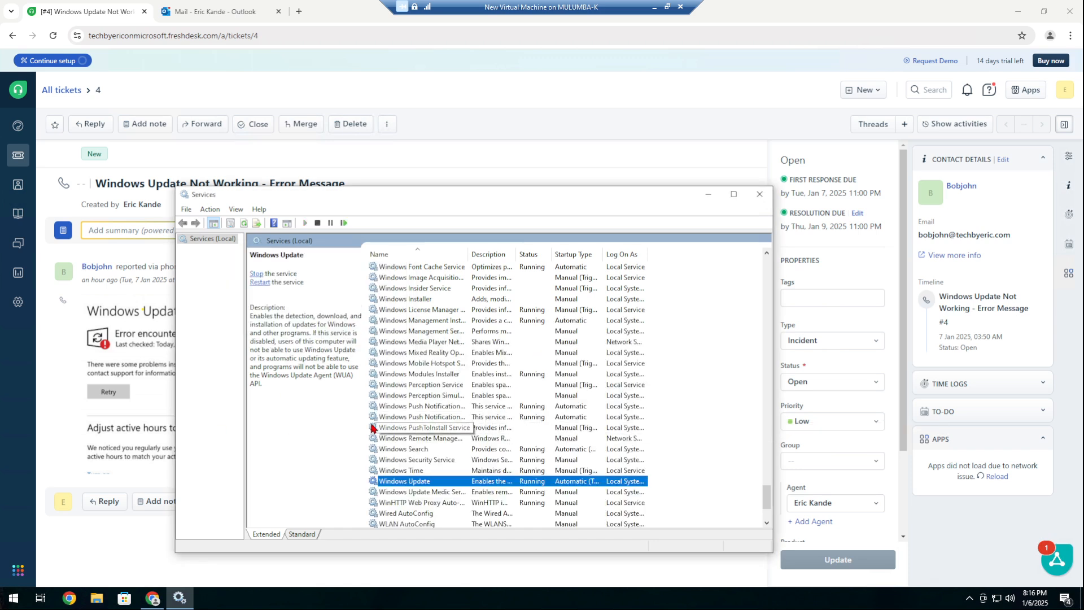
Restart the Windows Update service and close the Services console
right_click(461, 481)
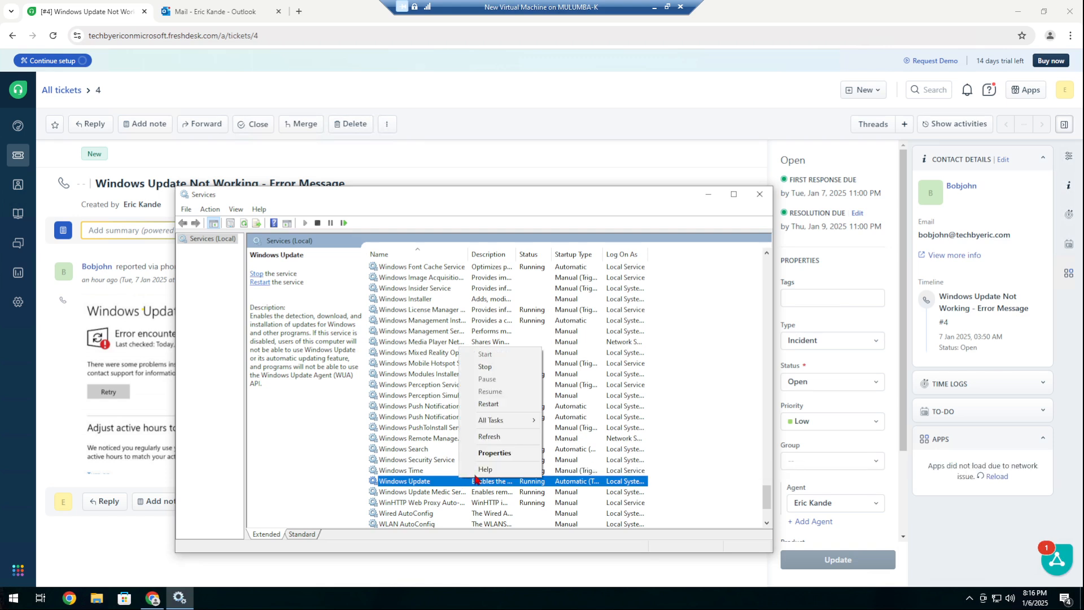
click(488, 403)
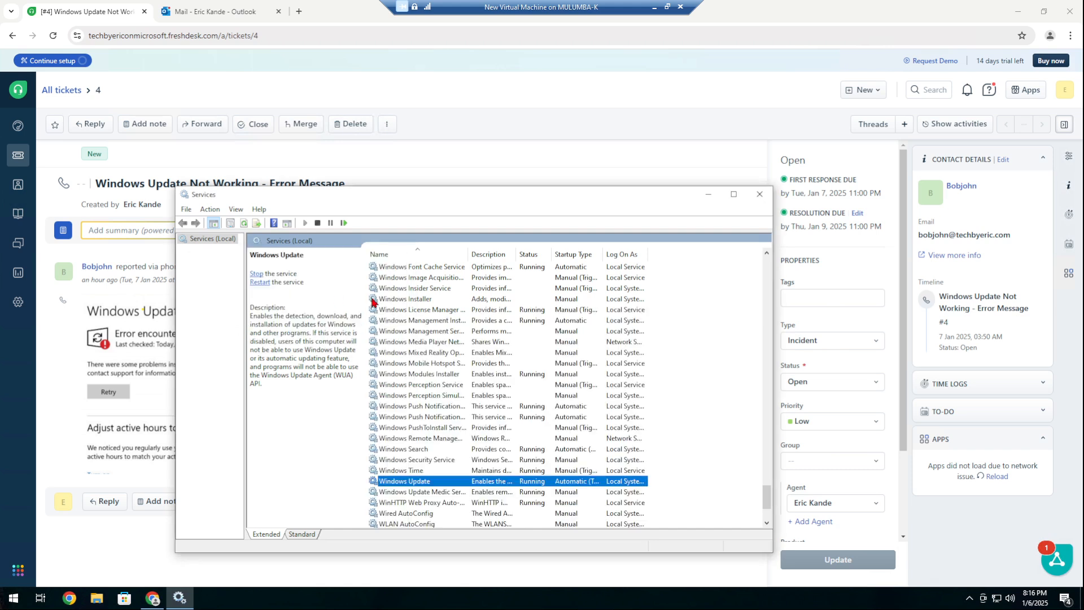
click(759, 194)
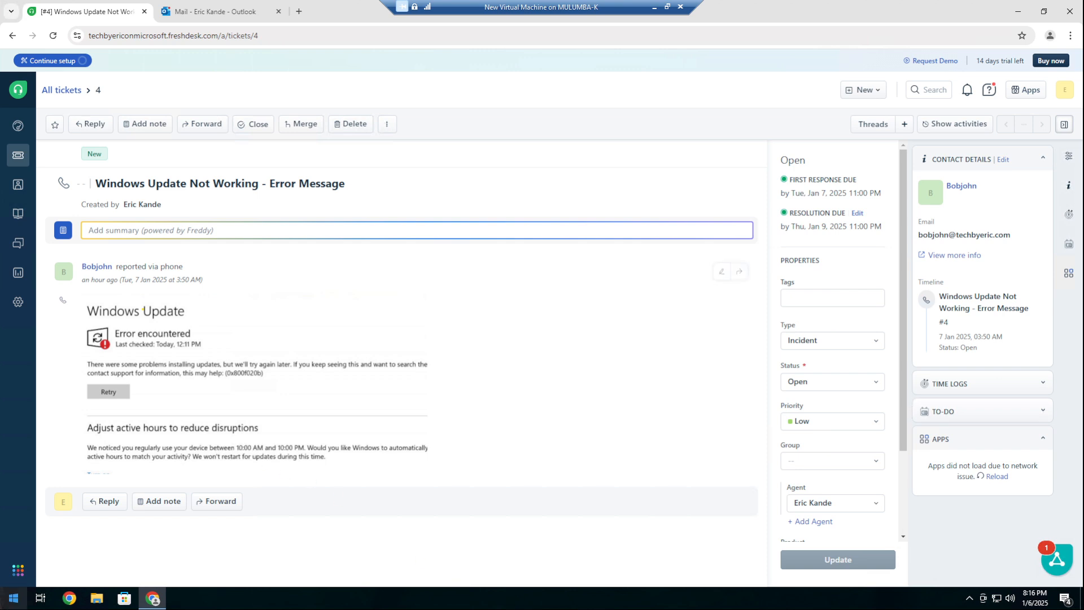
Recheck the update status on the Windows Update page in Windows Settings and close Settings
click(8, 602)
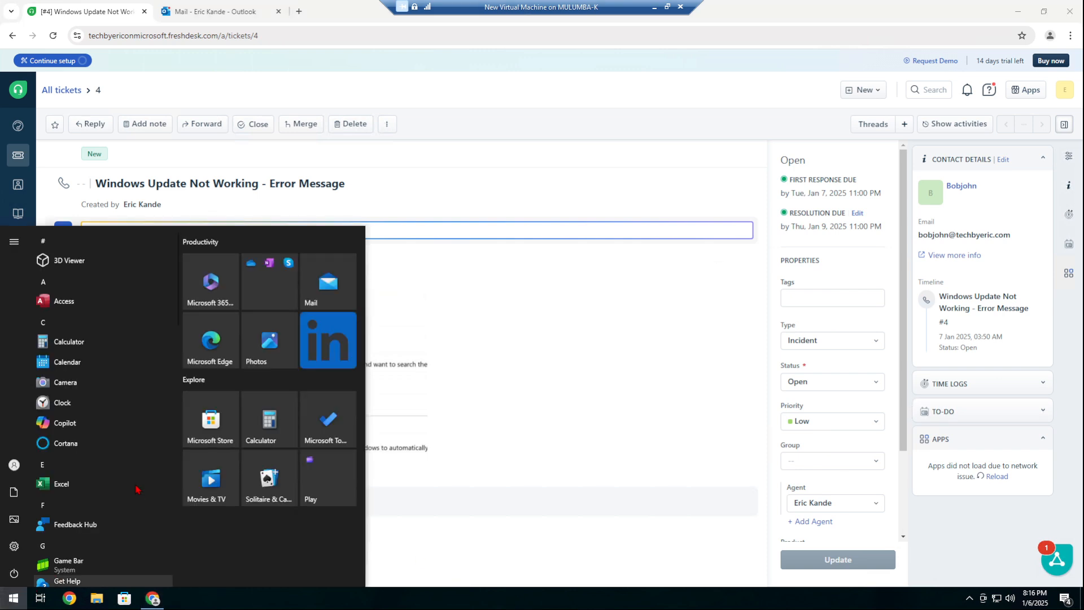
right_click(6, 602)
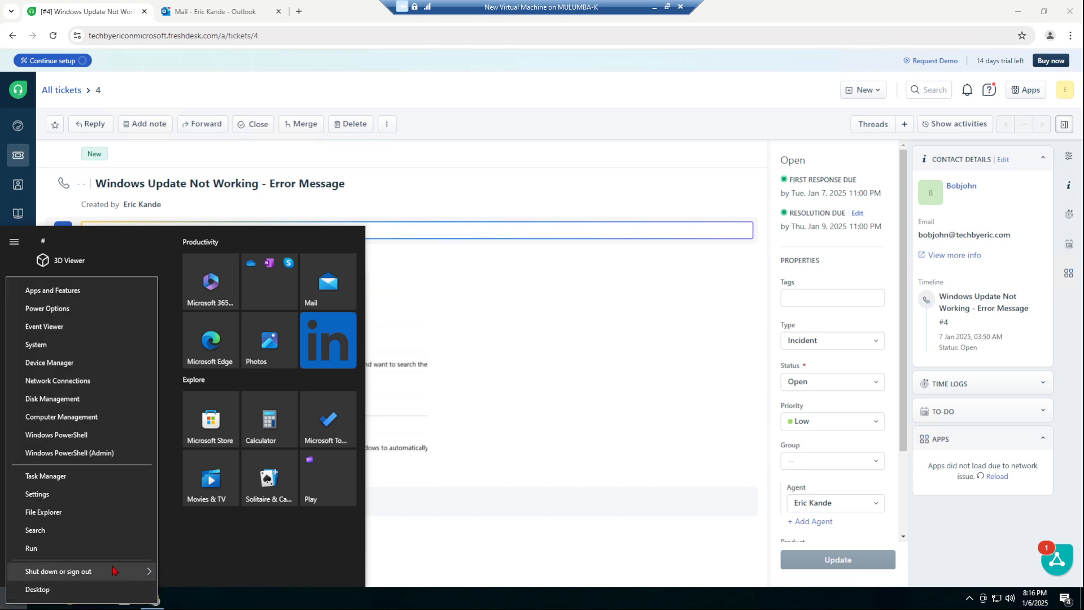
click(78, 496)
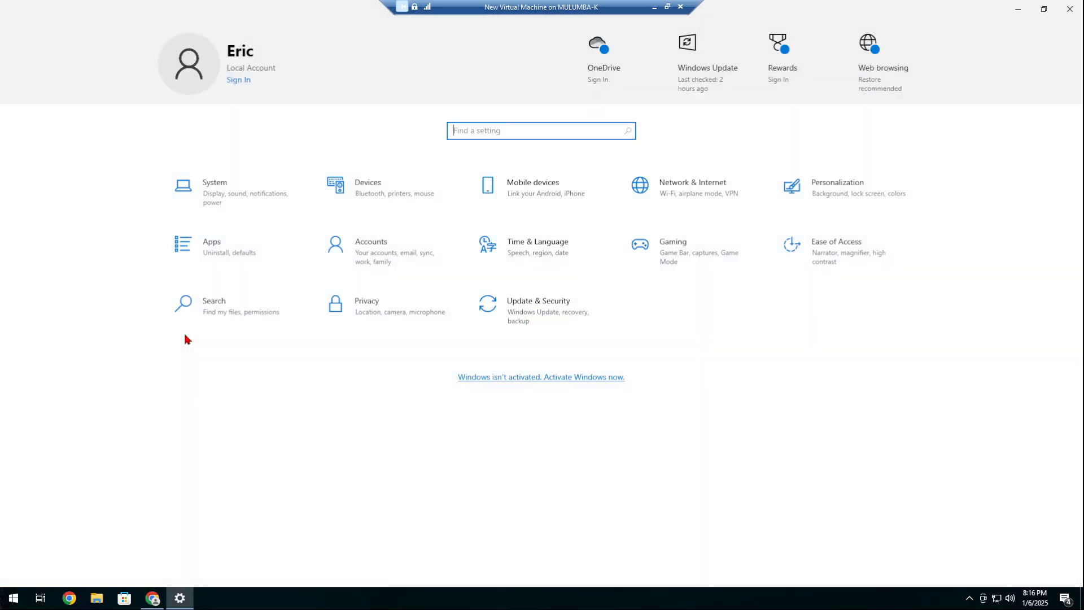
click(502, 308)
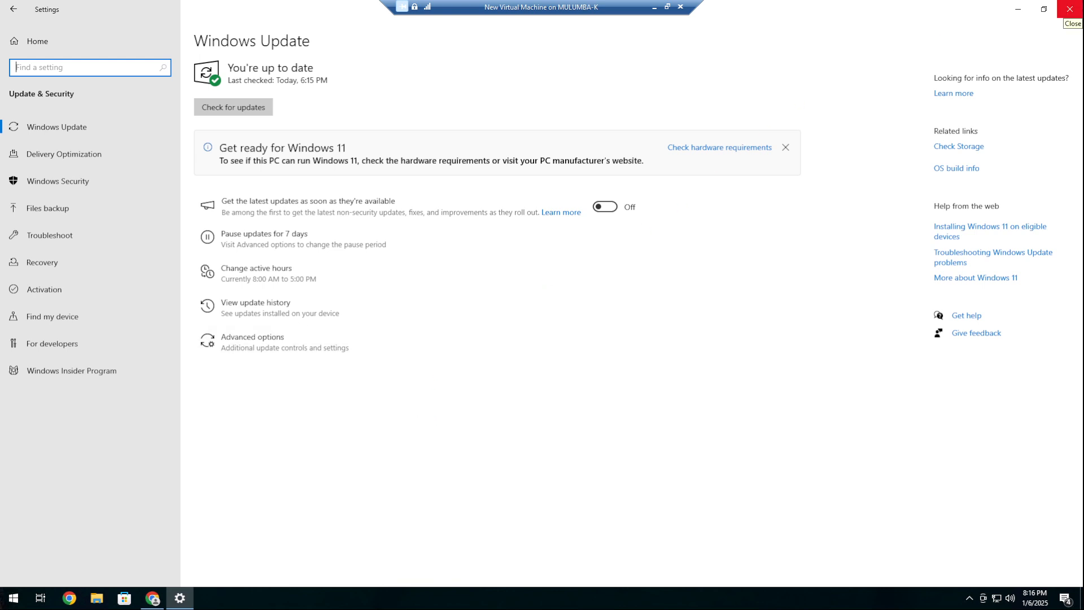
click(1070, 9)
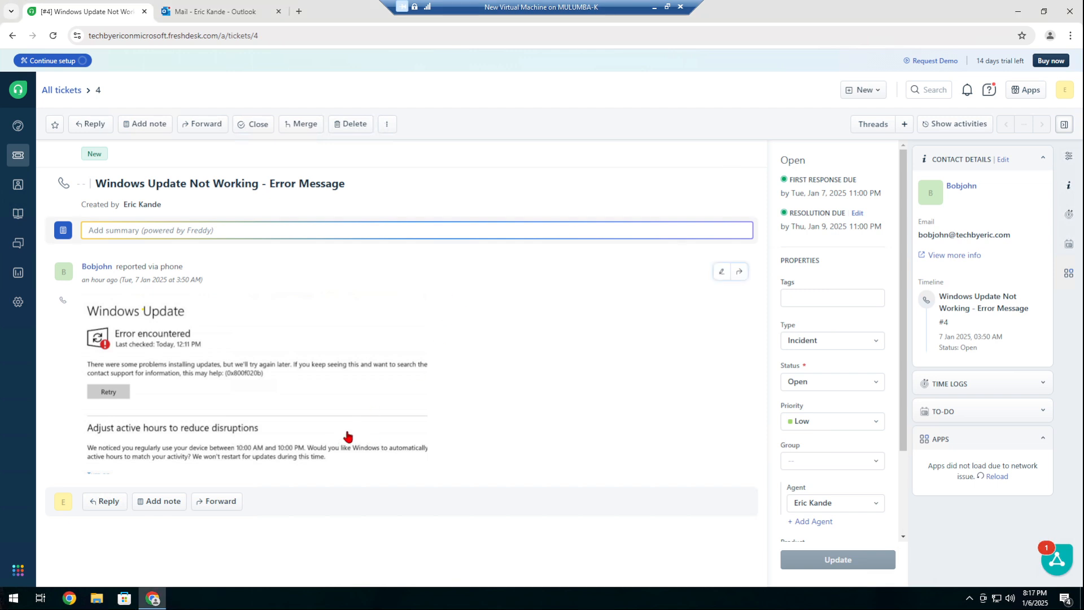
Start a private note on the "Windows Update Not Working - Error Message" ticket and clear the stray dash from its text
click(159, 500)
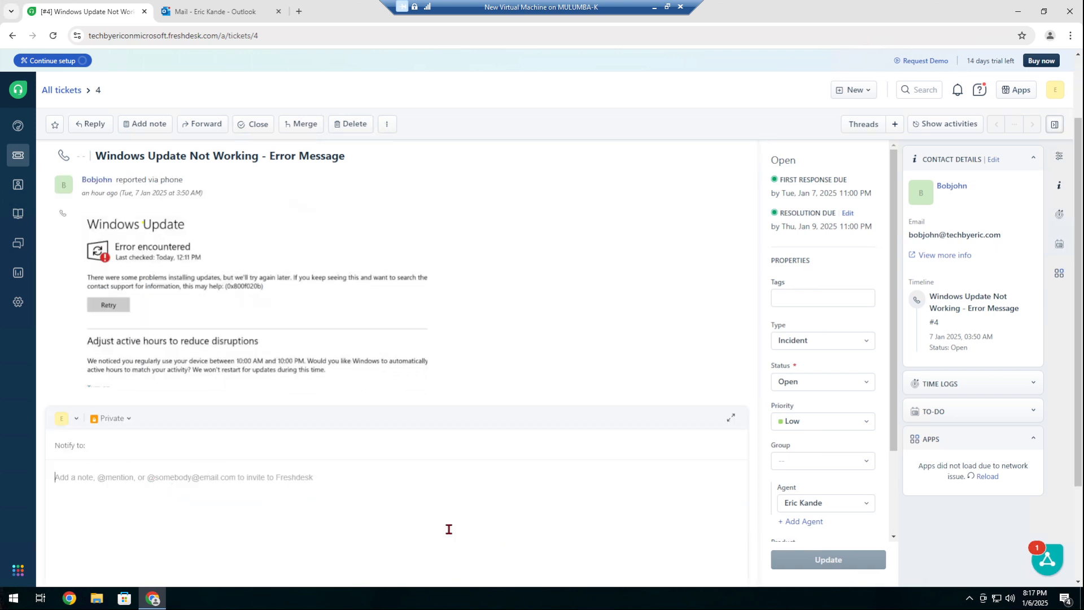
text(-)
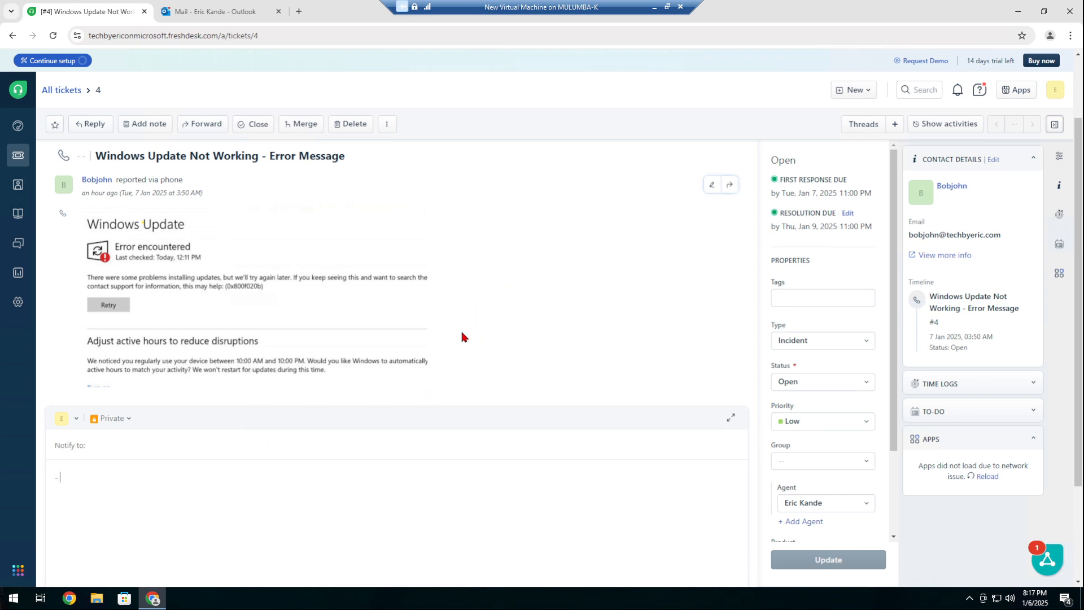
drag(76, 476, 11, 480)
key(BackSpace)
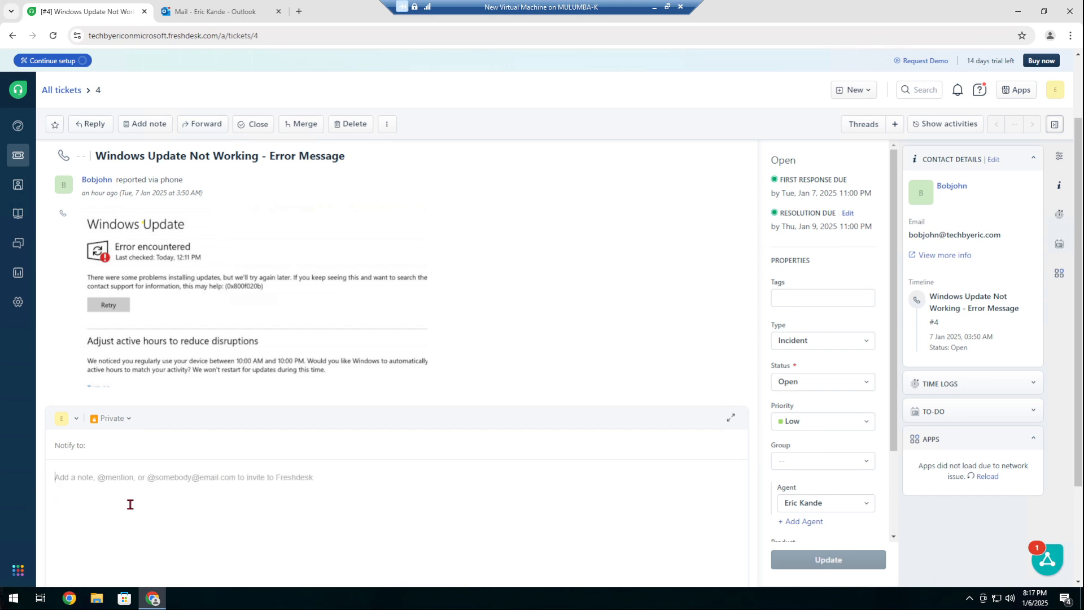